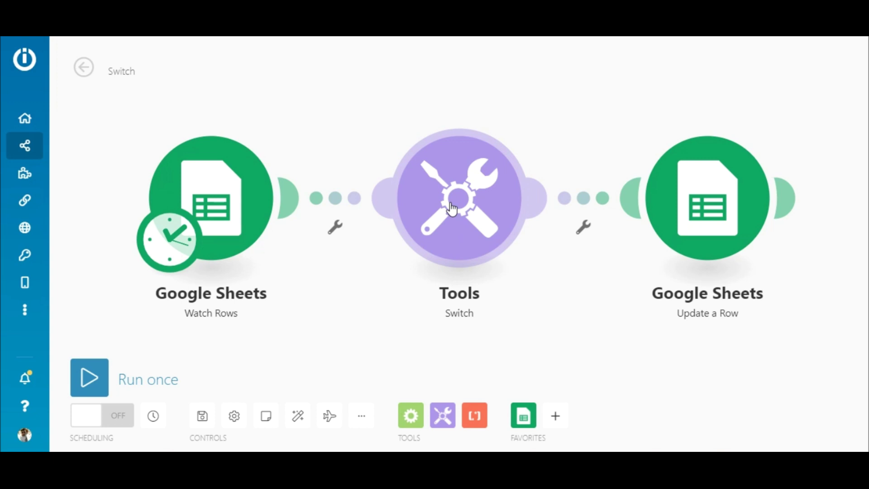
Open the Tools Switch module's settings, showing its disagree, agree and Unidentified cases
click(451, 208)
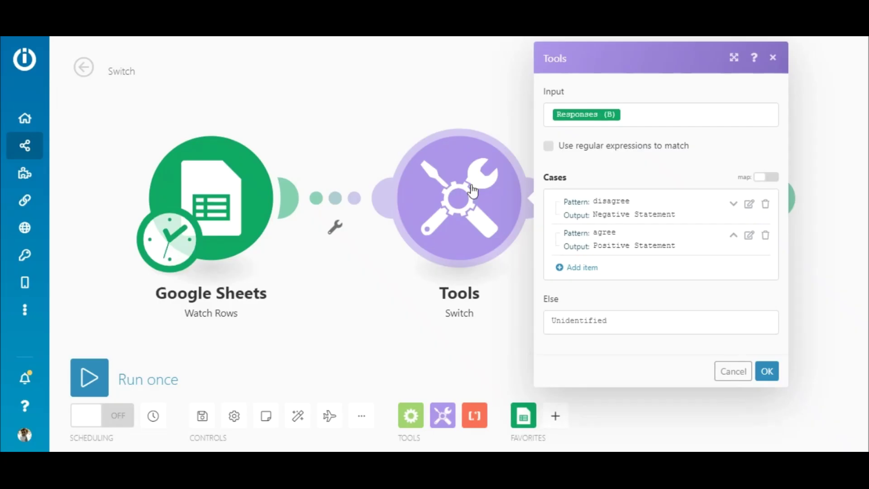
Check the Switch input and the disagree and agree cases, then close without changes
click(653, 114)
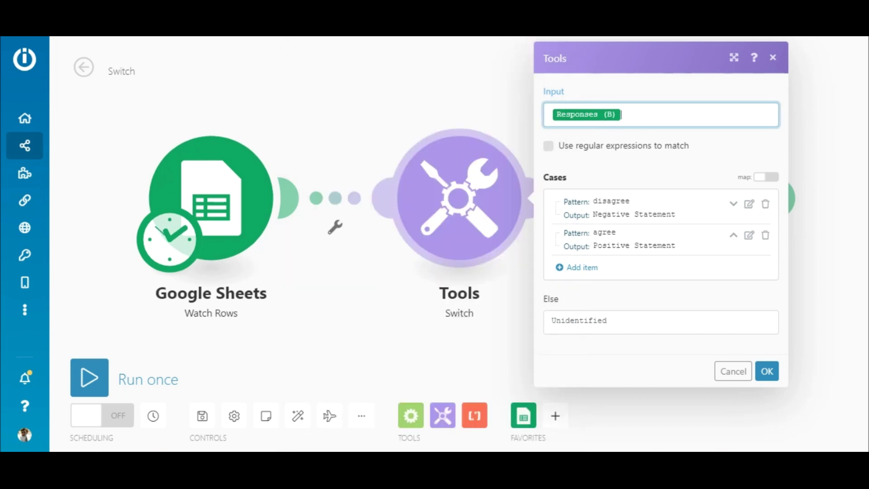
click(749, 204)
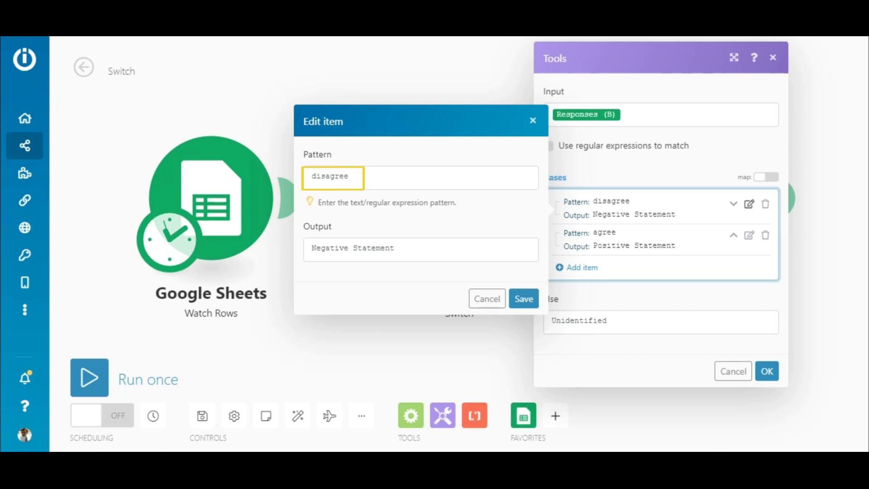
click(748, 236)
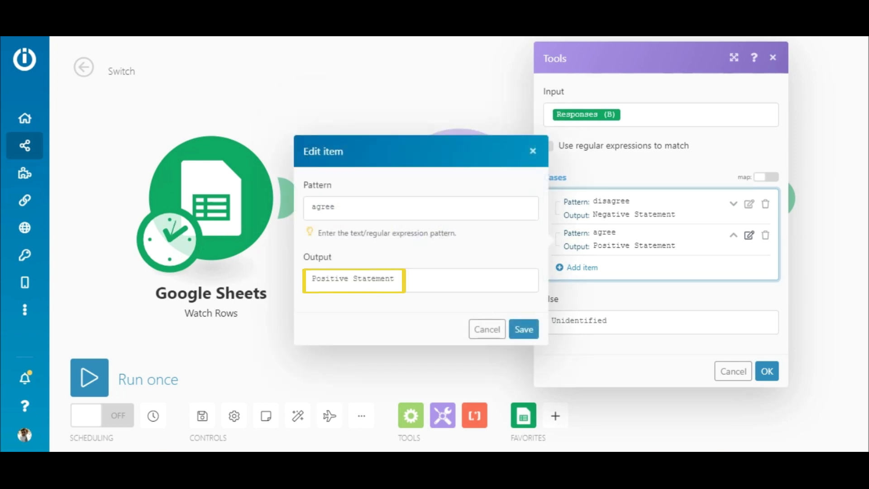
key(Escape)
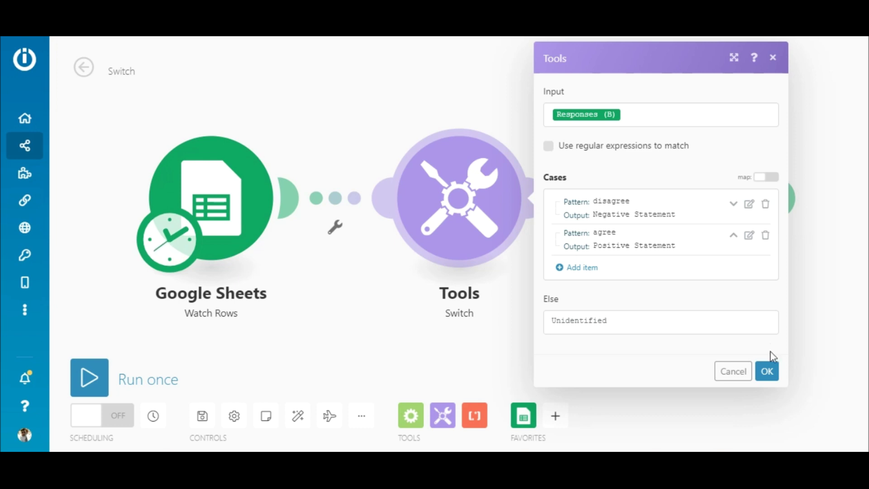
click(767, 372)
click(686, 192)
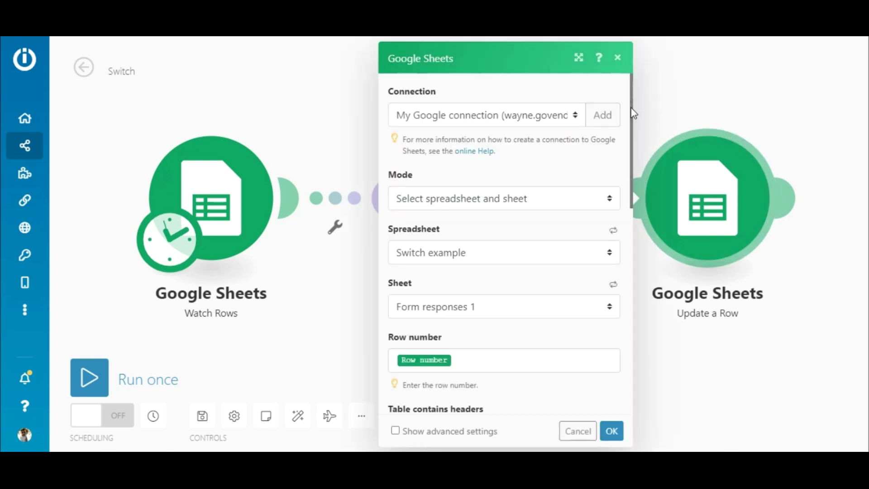
drag(631, 111, 632, 206)
click(576, 109)
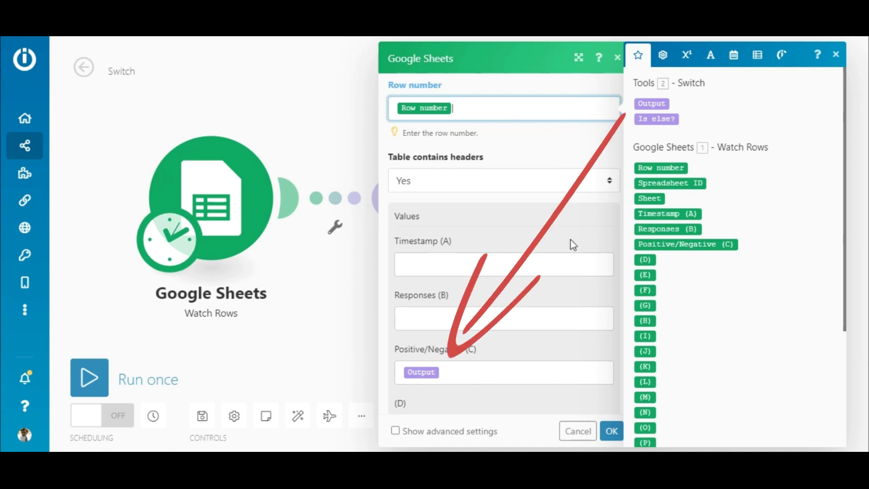
click(613, 435)
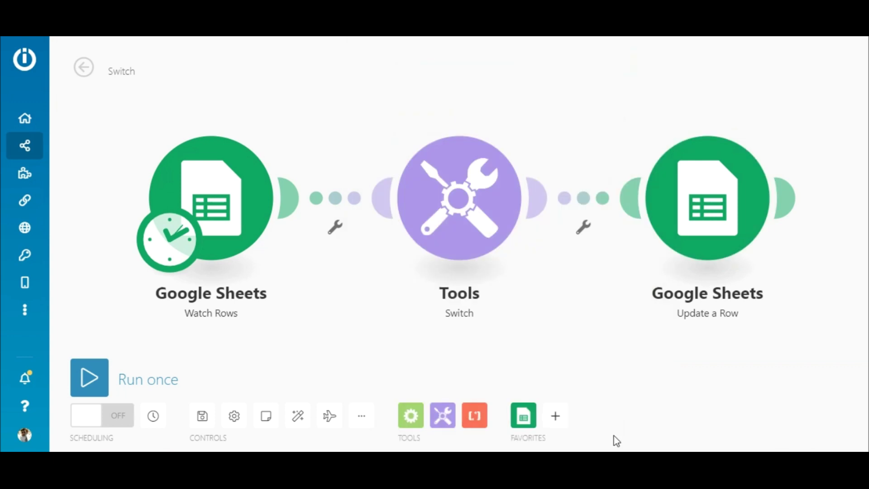
Run the scenario once and inspect the Switch's three operations' inputs and outputs
click(93, 376)
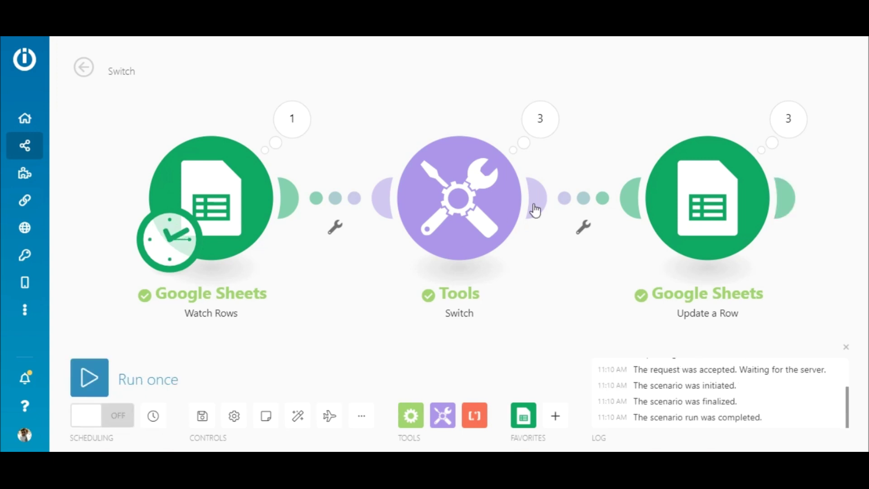
click(547, 131)
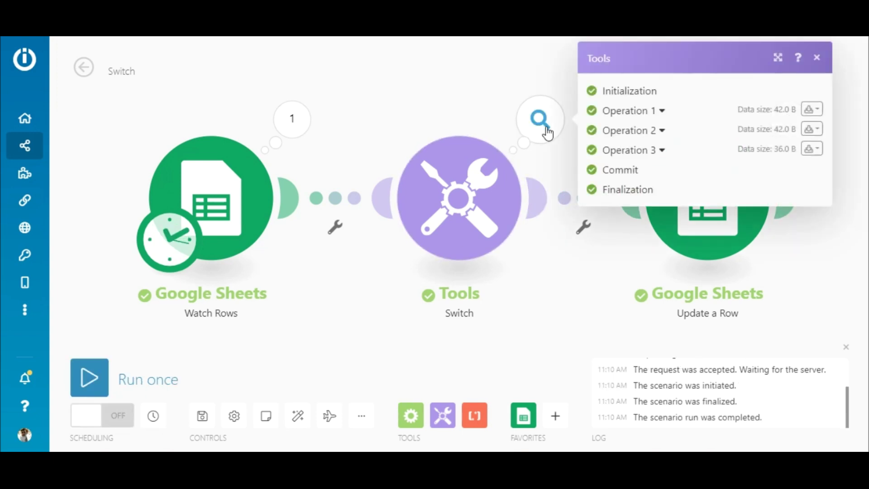
click(635, 113)
click(620, 272)
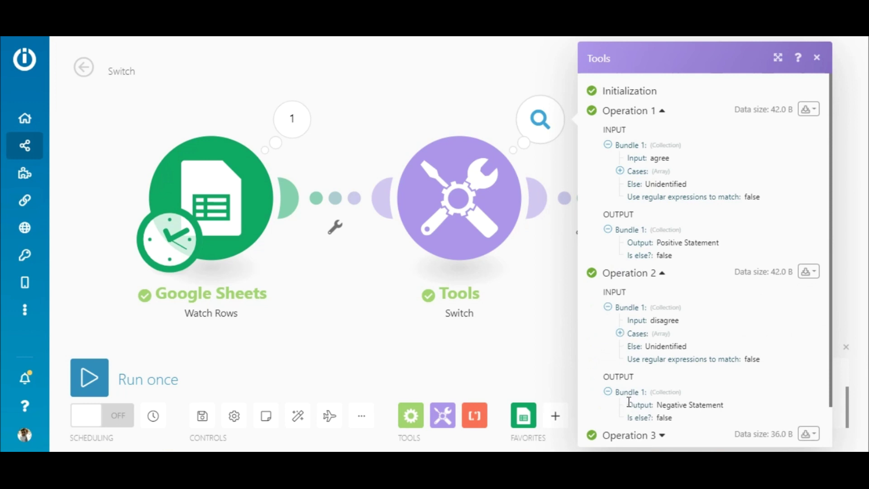
click(628, 435)
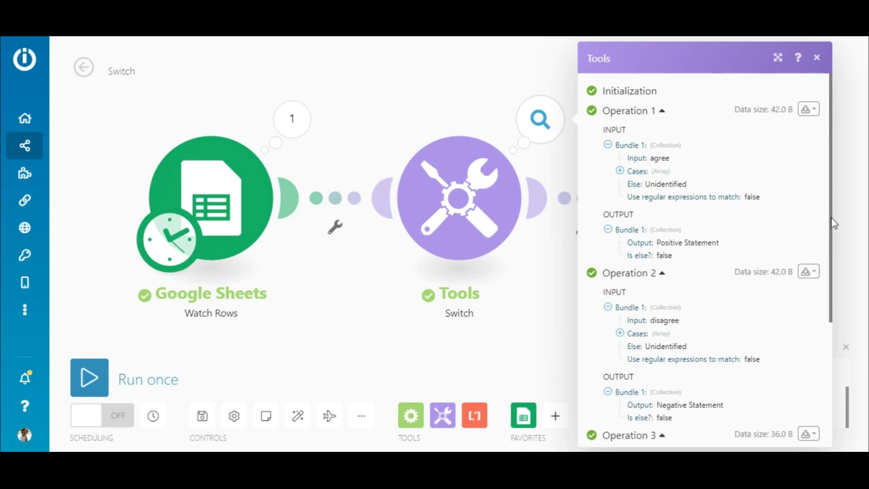
drag(835, 224, 823, 313)
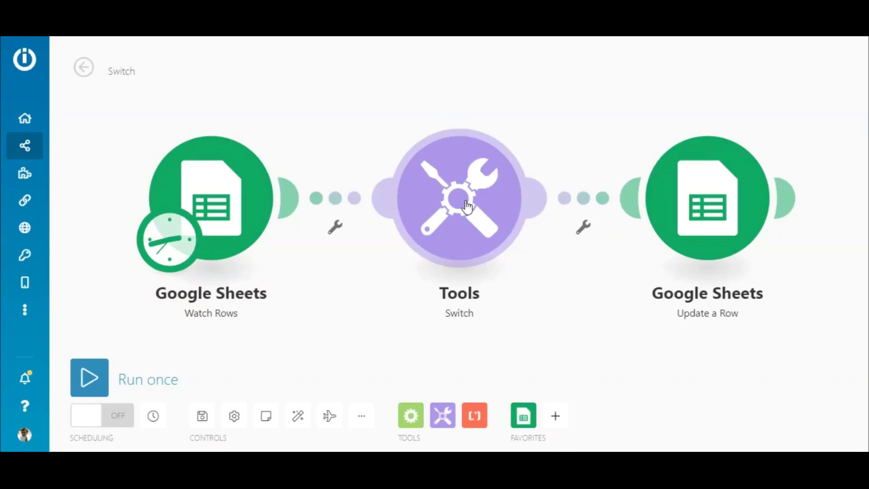
Reopen the Tools Switch module's settings after checking the sentence responses in the sheet
click(467, 207)
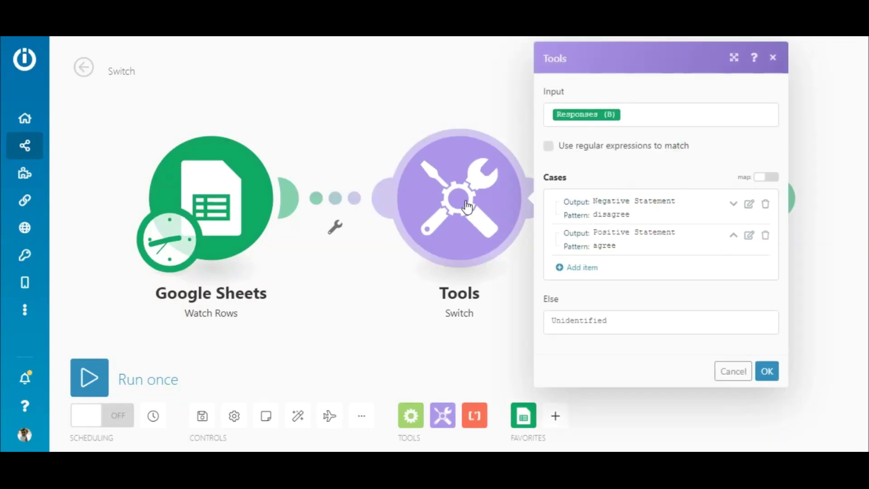
Change the disagree case pattern to (disagree) and save it
click(749, 204)
click(447, 178)
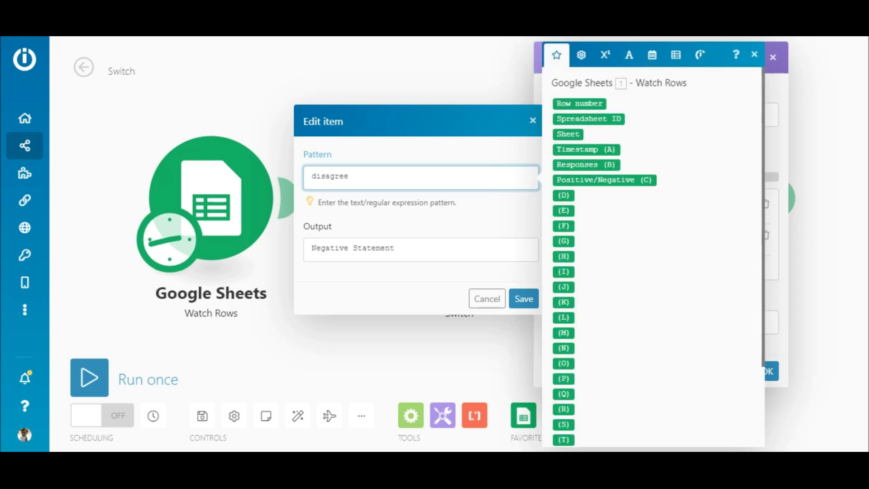
text())
click(321, 176)
key(Left)
key(Left)
text(()
click(523, 298)
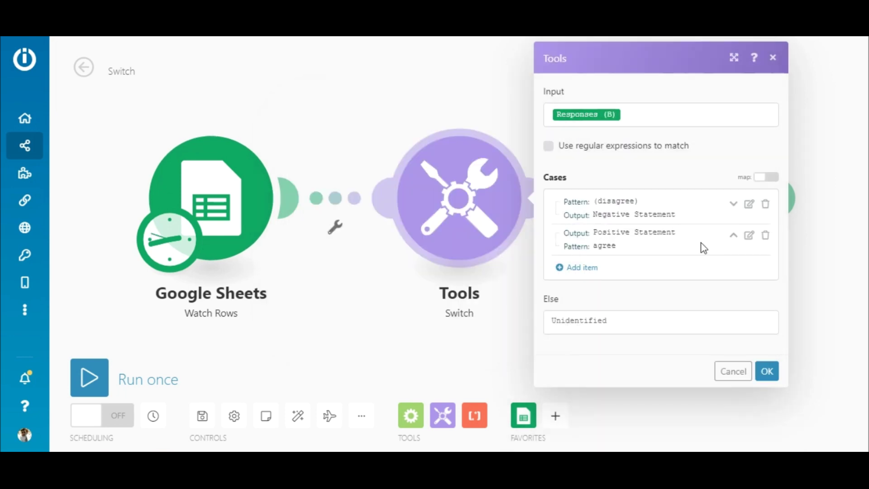
Change the agree case pattern to (agree) and enable regular-expression matching
click(748, 237)
click(314, 208)
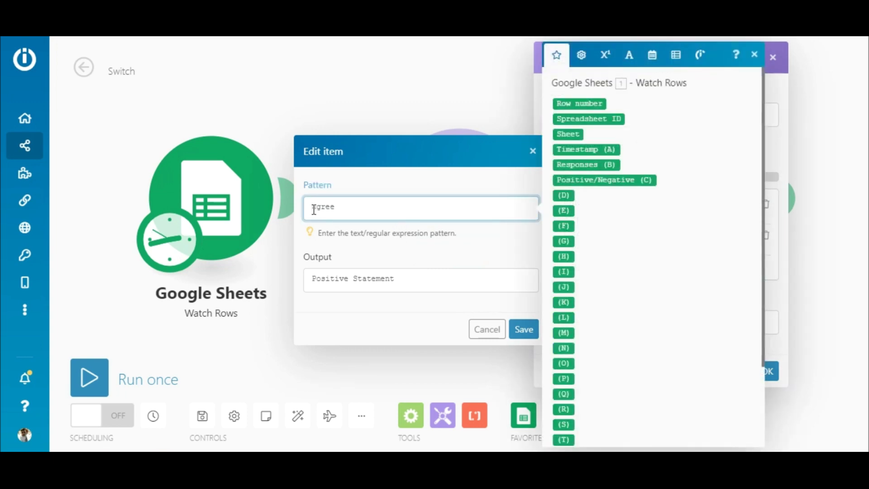
text(()
key(Right)
key(Right)
key(Right)
key(Right)
text())
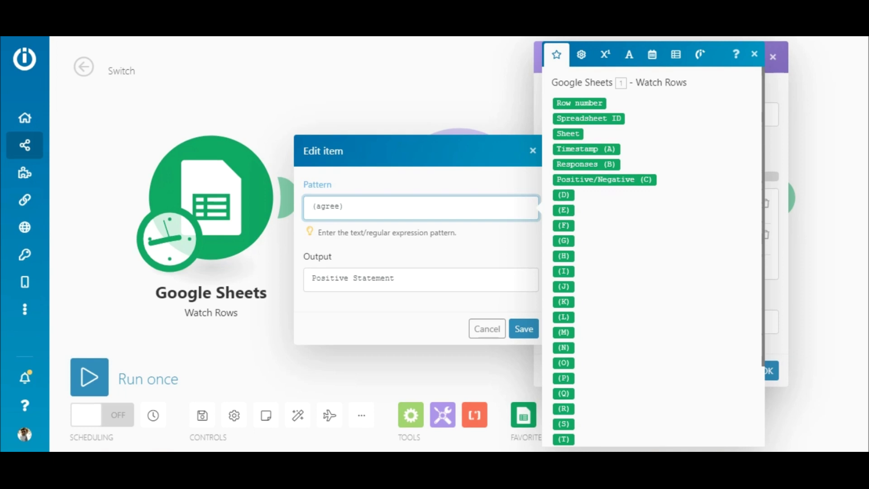
click(524, 329)
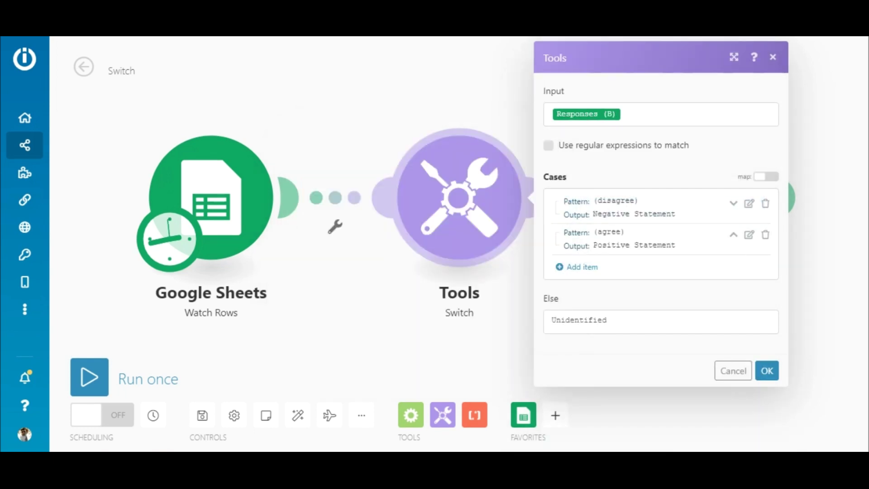
click(548, 146)
Apply the updated Switch settings and run the scenario once more
click(775, 374)
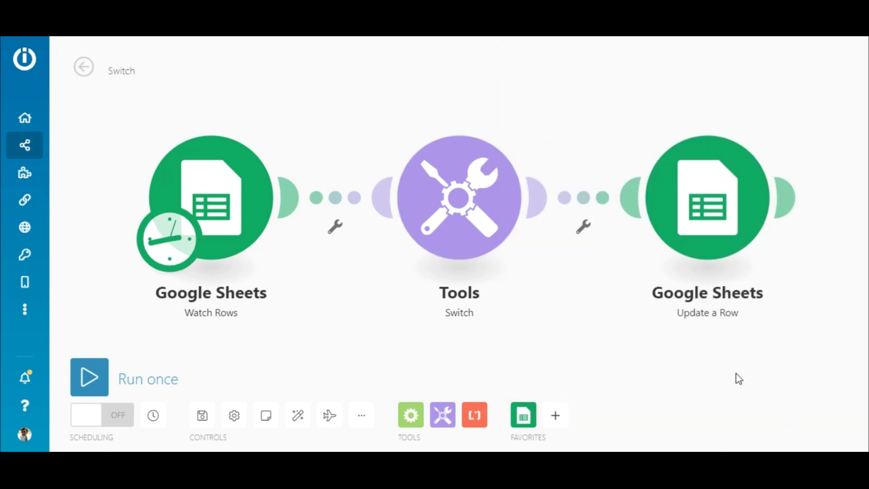
click(90, 383)
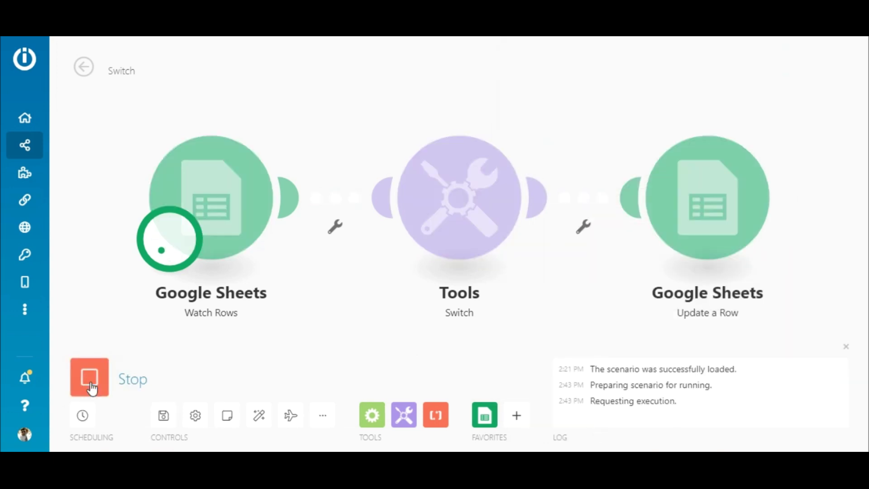